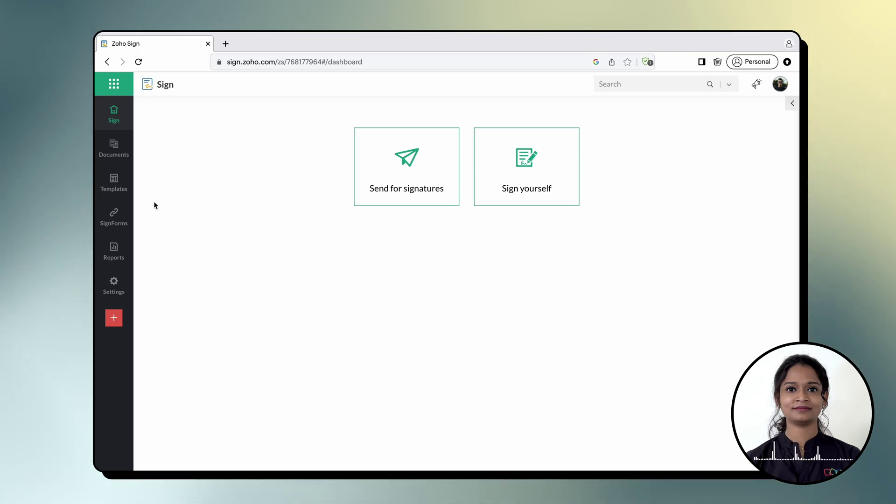
Step: Go to Templates and select both the Non-Disclosure Agreement and Social Media Policy templates
click(131, 190)
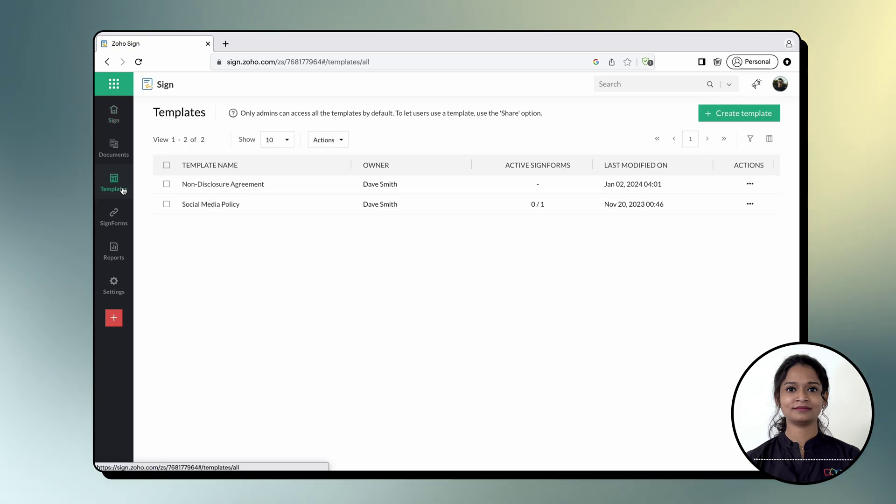
click(166, 185)
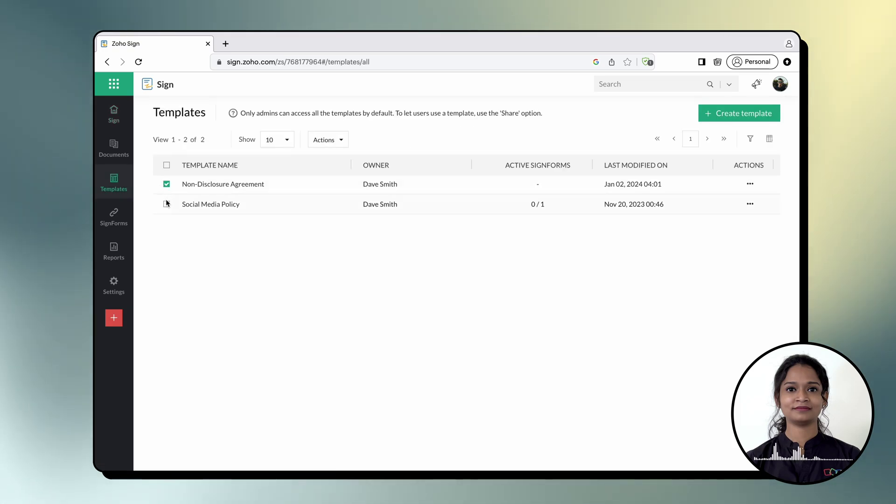
click(167, 204)
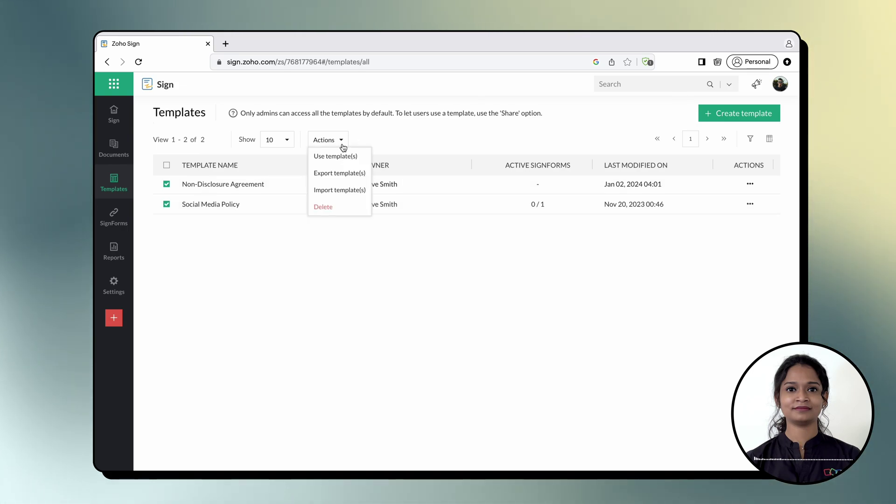
Step: Start a request from both templates and set the first recipient to a suggested saved contact
click(338, 156)
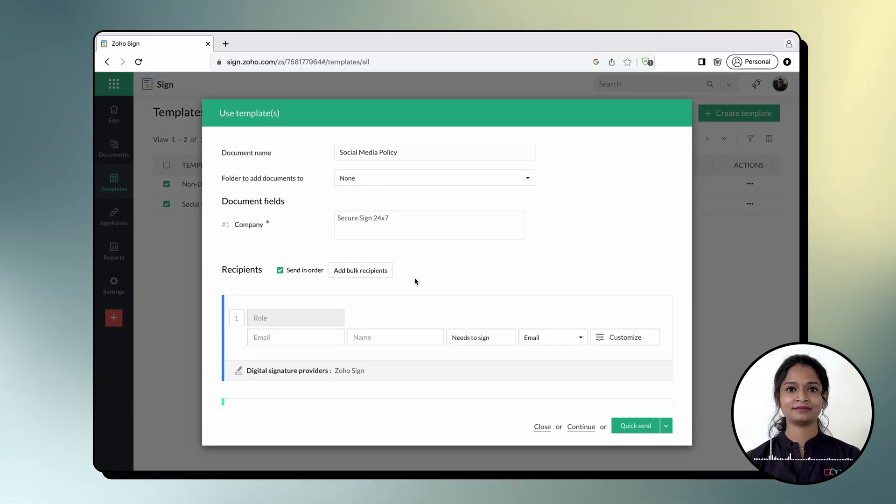
scroll(415, 279, down, 2)
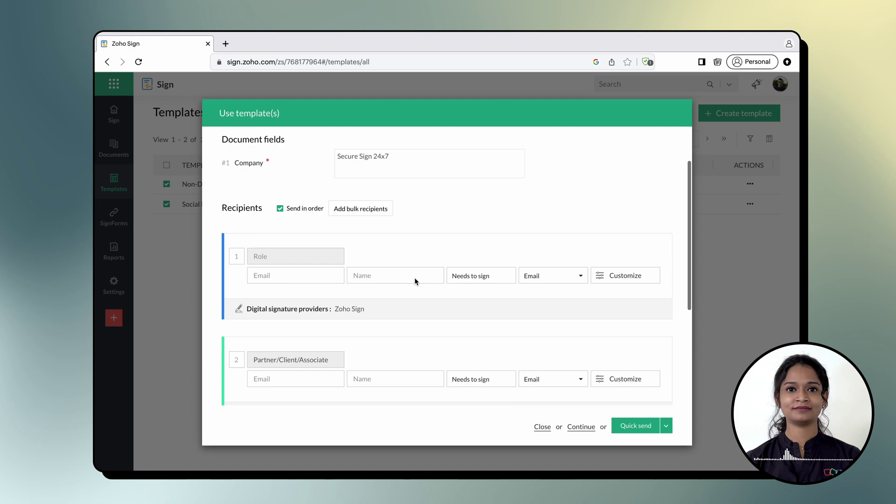
scroll(414, 277, down, 1)
click(286, 224)
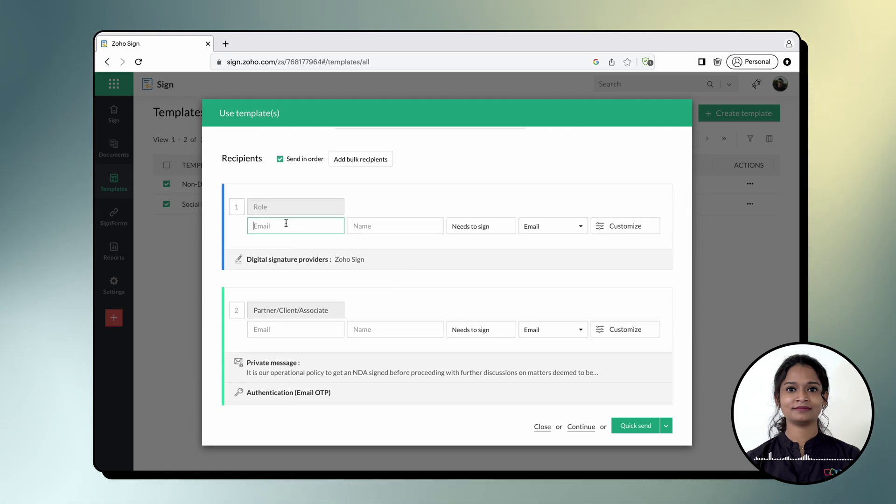
text(john)
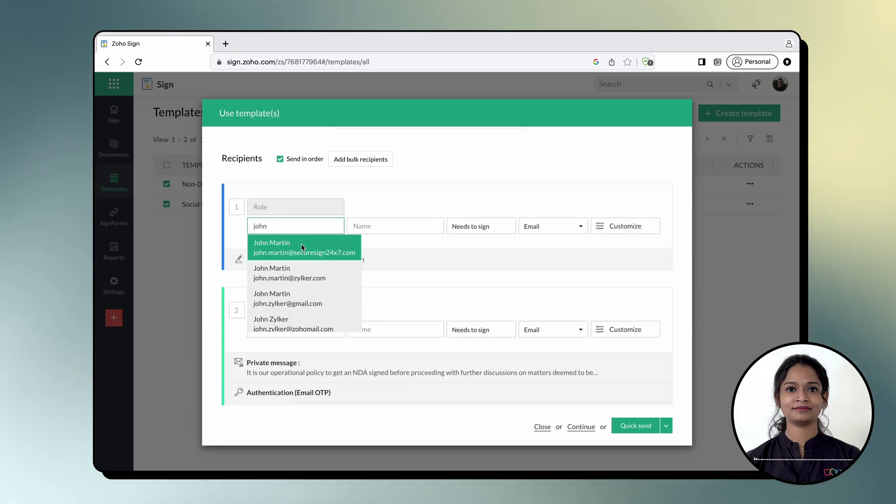
click(301, 246)
Step: Set the second recipient to another suggested saved contact's e-mail and name
scroll(366, 266, down, 1)
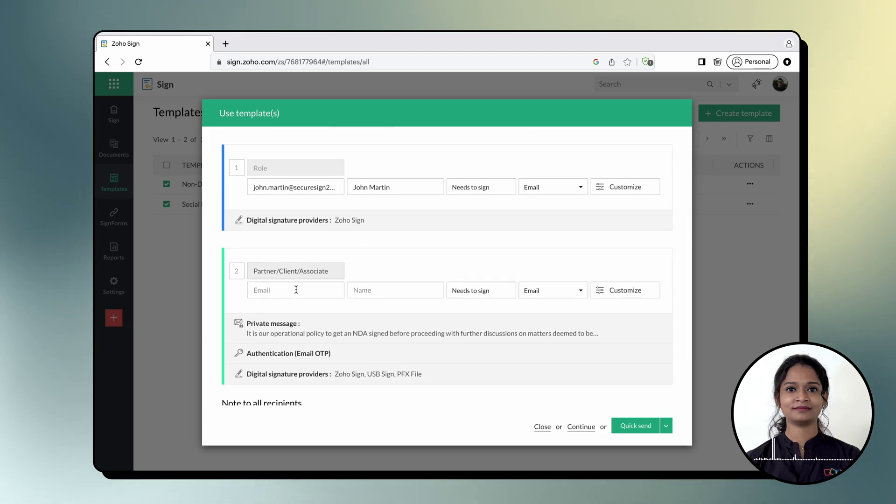
text(barba)
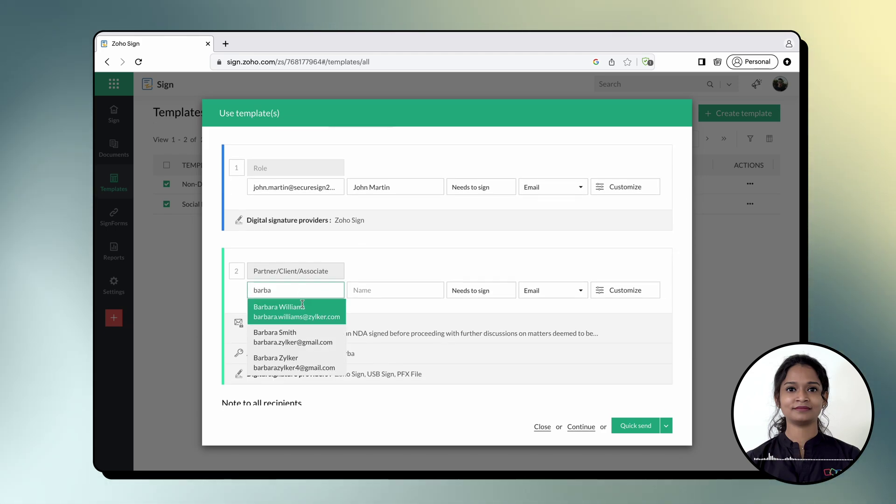
click(302, 310)
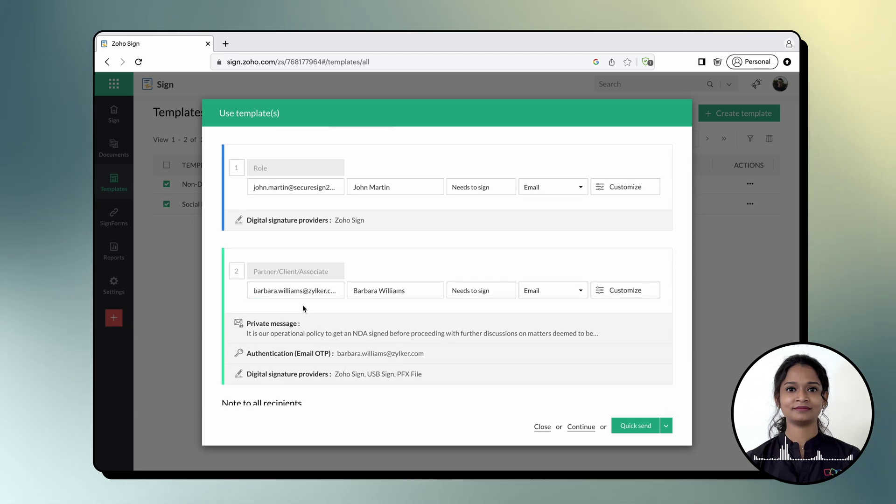
scroll(411, 259, up, 5)
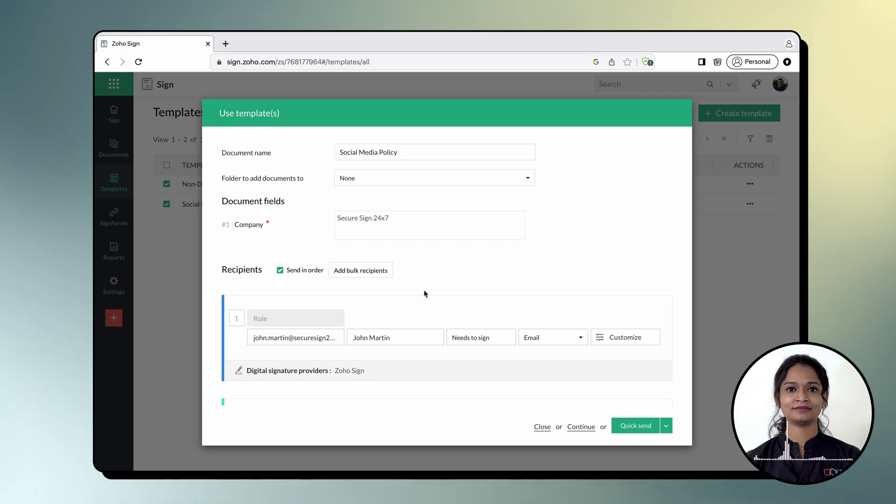
Step: Add the note 'Please sign this document' for all recipients
scroll(425, 293, down, 2)
scroll(424, 292, down, 3)
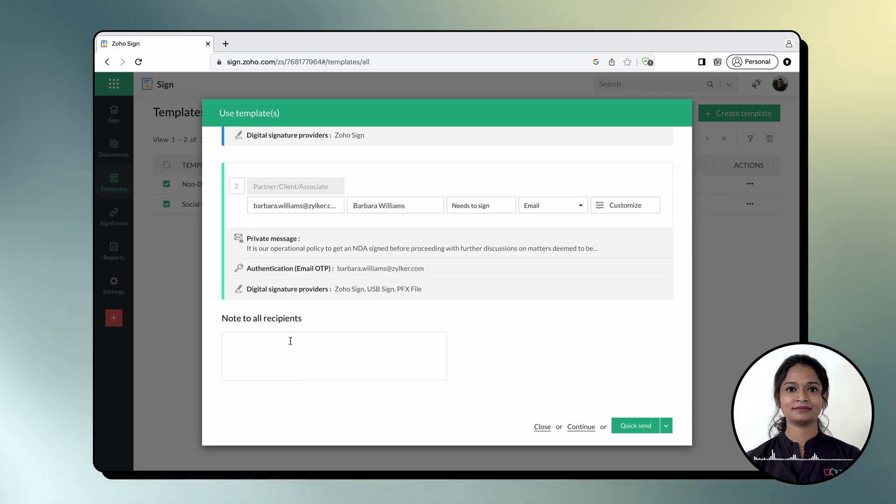
click(290, 341)
text(Please si)
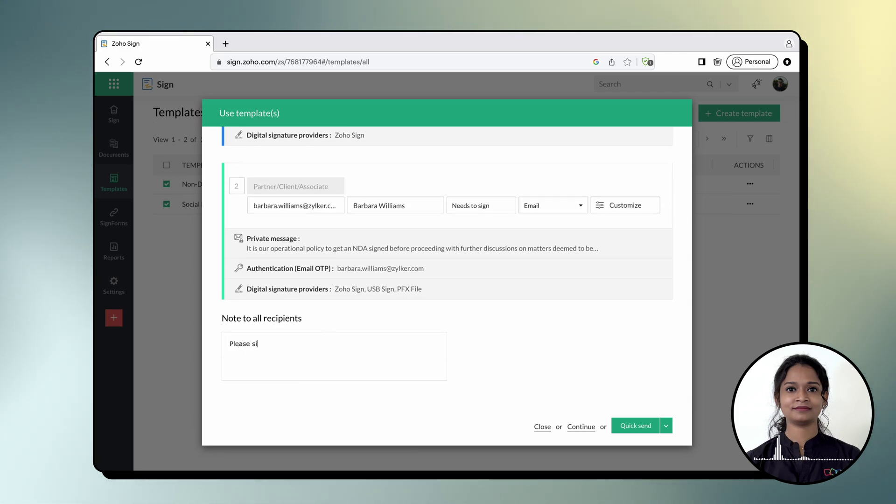
text(gn this document)
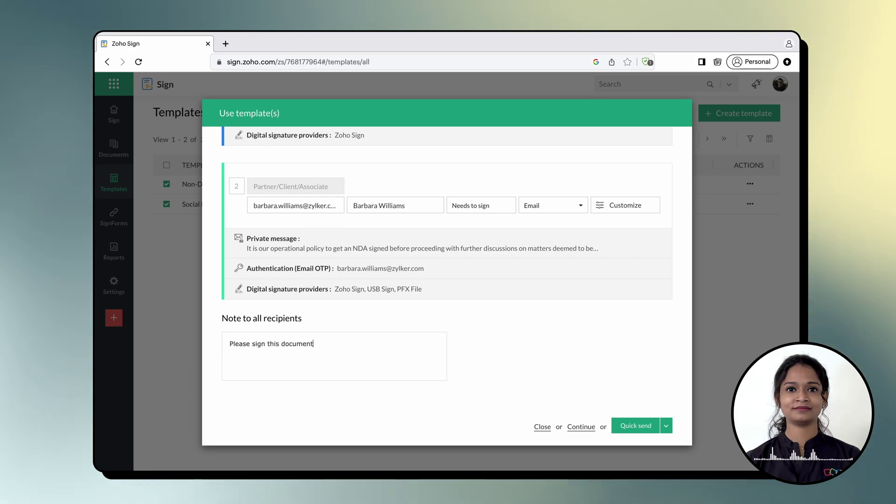
Step: Set the destination folder for the documents to NDAs
scroll(456, 259, up, 5)
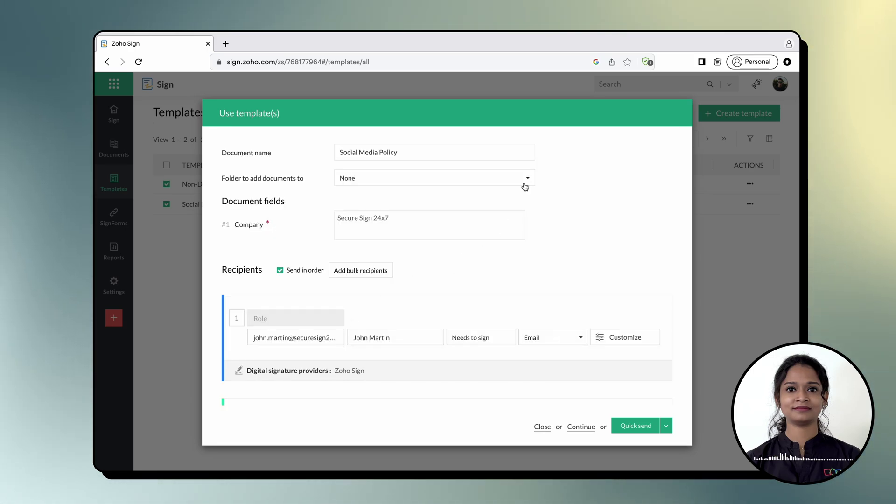
click(526, 180)
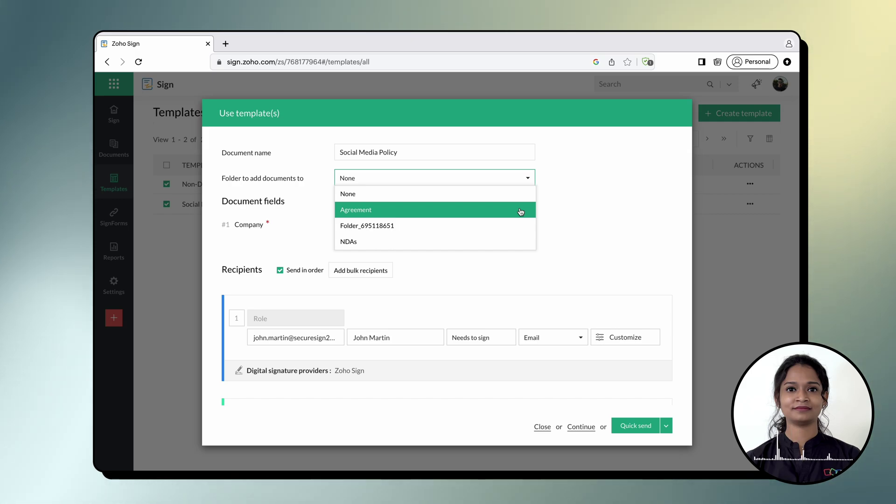
click(523, 240)
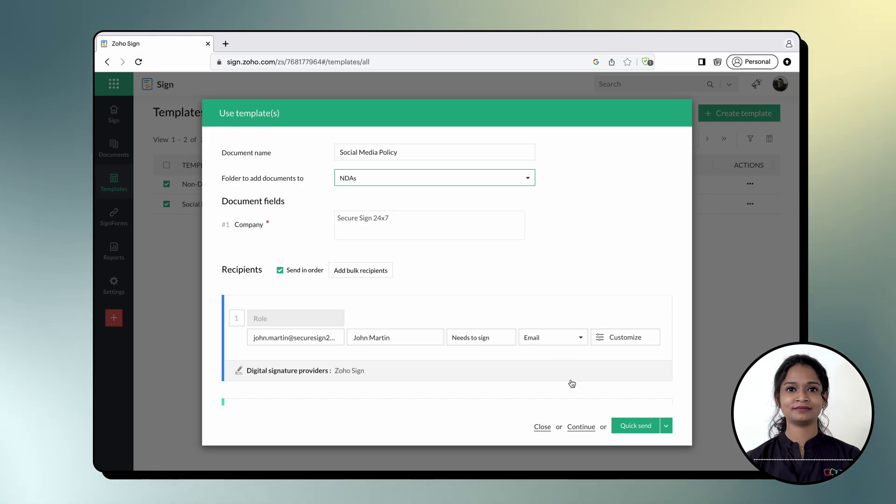
click(632, 425)
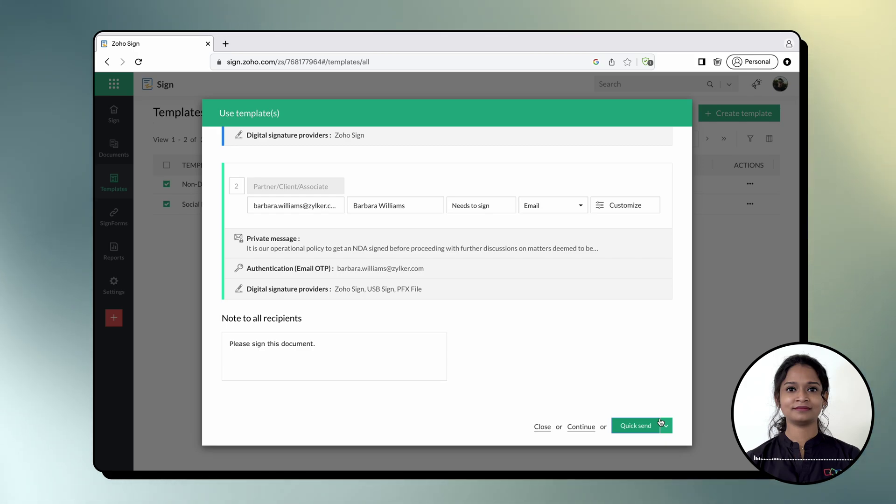
Step: Schedule the request with Send later for 3 January 2024, 10:00 America/Chicago
click(667, 426)
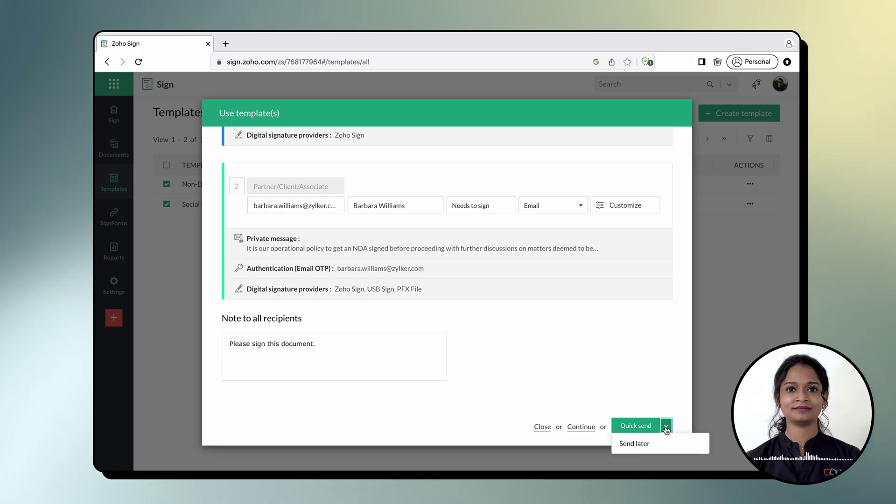
click(669, 445)
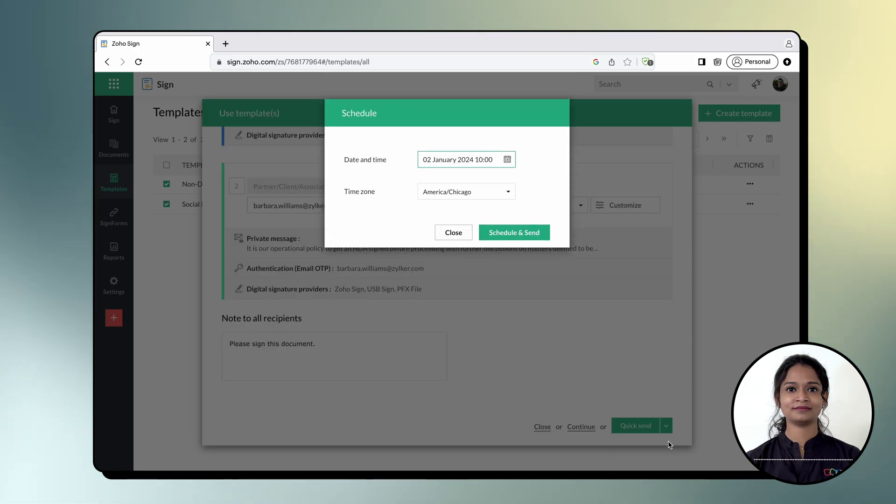
click(507, 160)
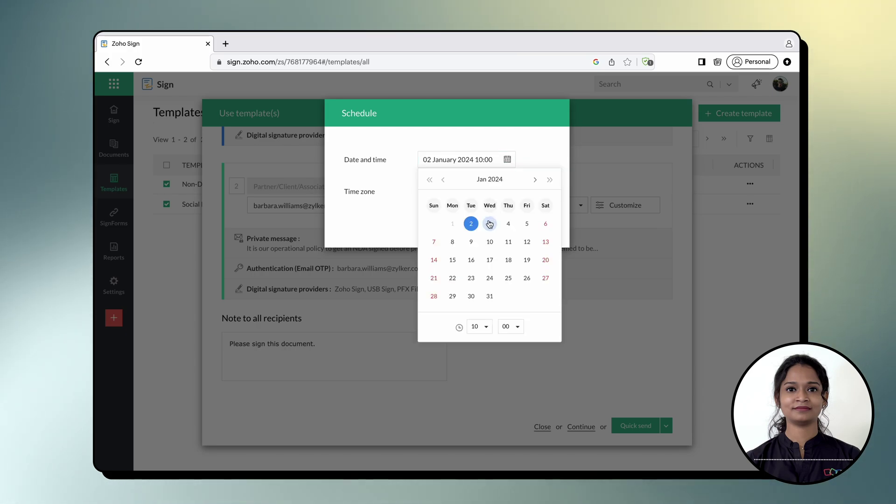
click(490, 224)
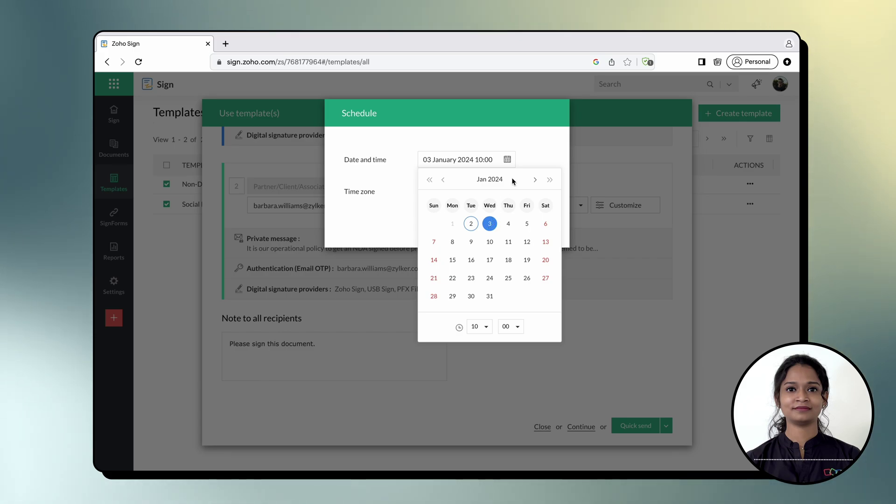
click(535, 157)
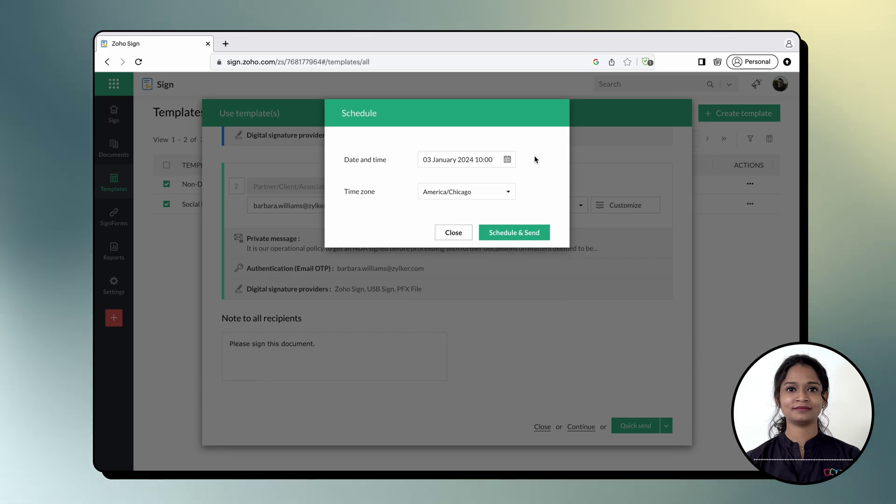
click(531, 232)
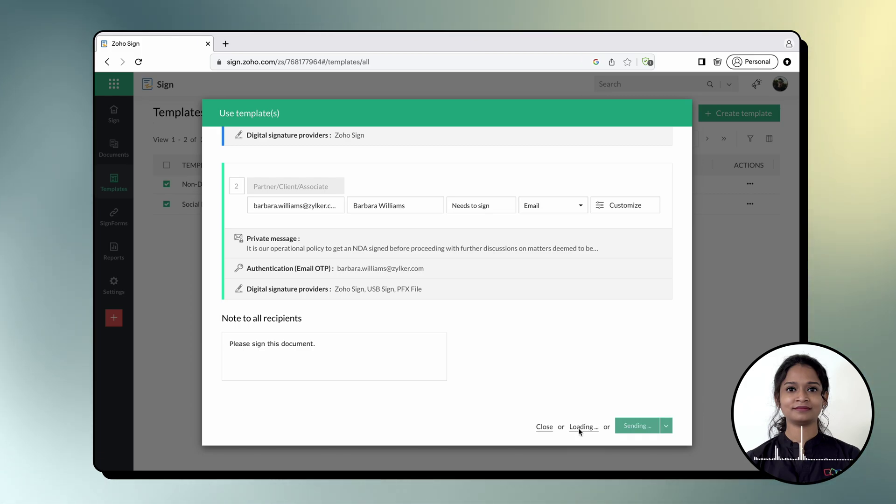
Step: Require Email OTP authentication for the first recipient and save the setting
click(579, 430)
scroll(460, 390, down, 5)
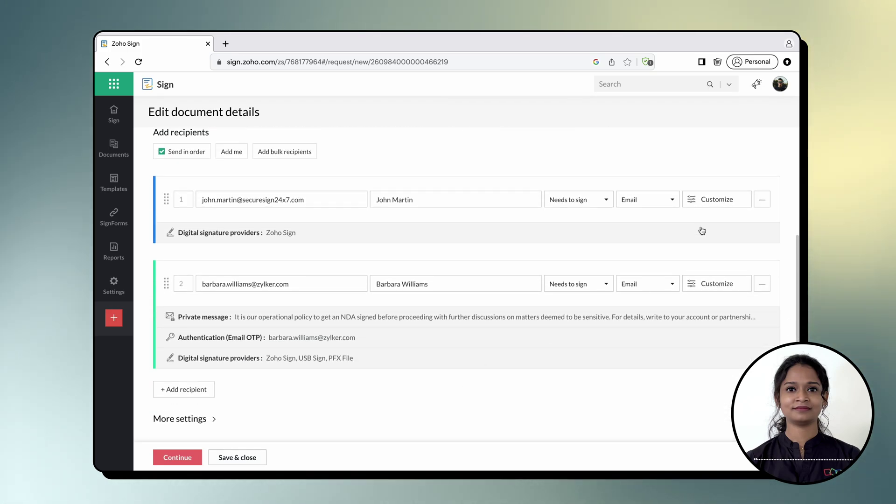
click(702, 200)
scroll(719, 224, down, 1)
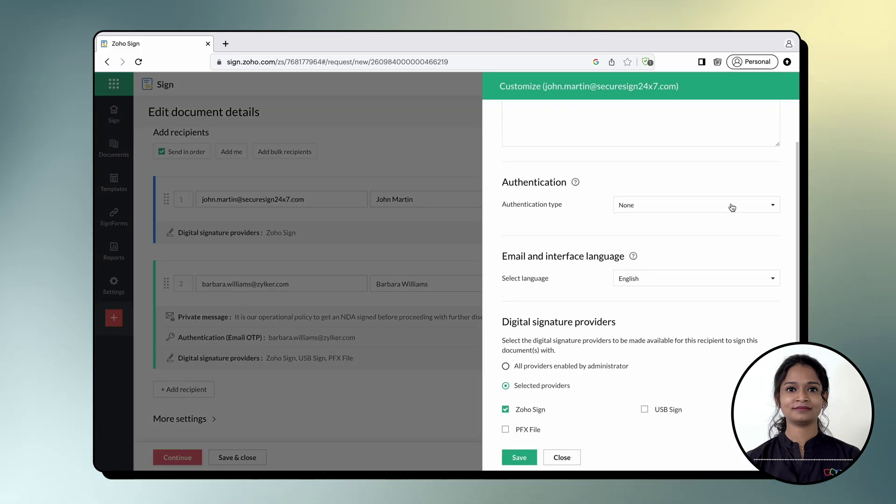
click(732, 205)
click(725, 235)
scroll(725, 237, down, 1)
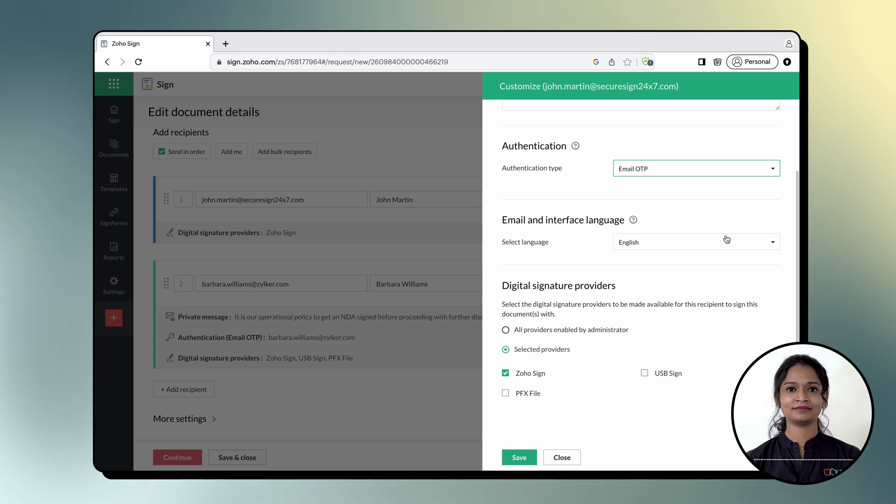
click(525, 457)
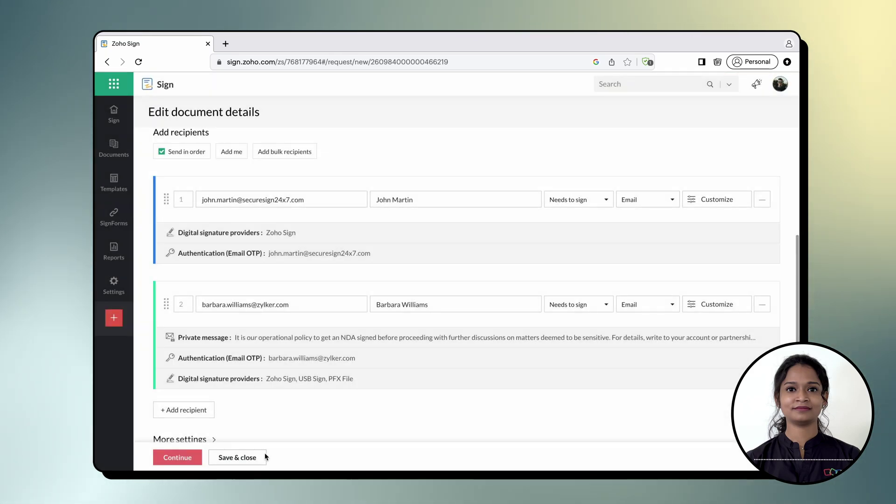
Step: Place a signature field for the second recipient, then send and confirm the request
click(189, 457)
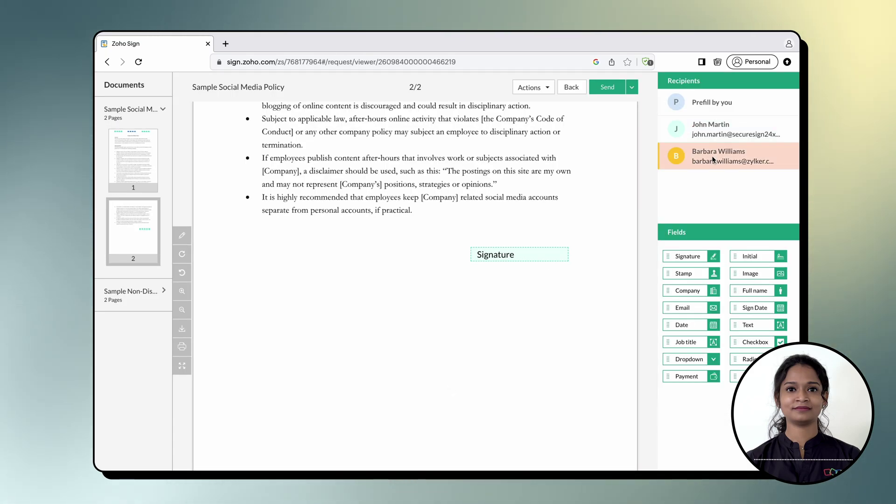
drag(671, 257, 487, 266)
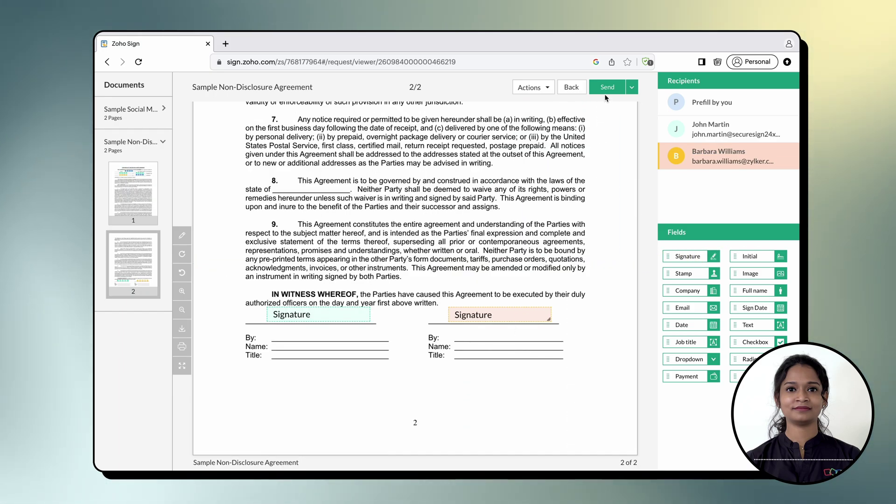
click(607, 87)
click(535, 262)
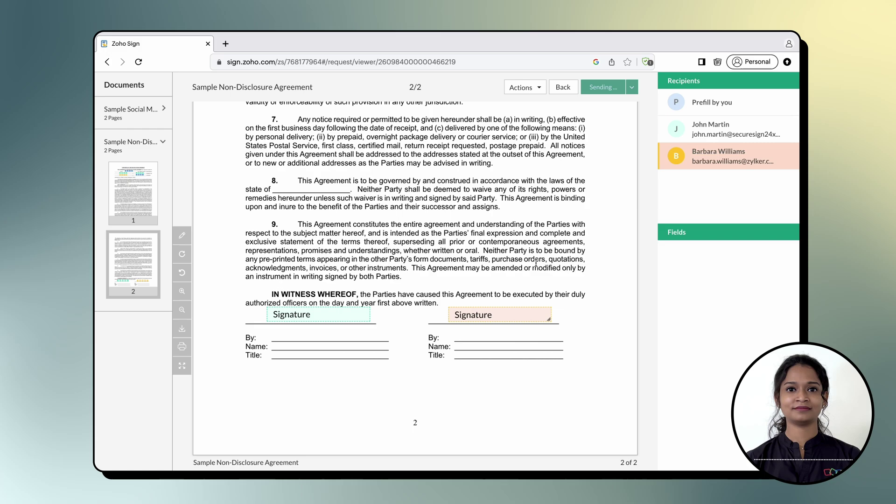